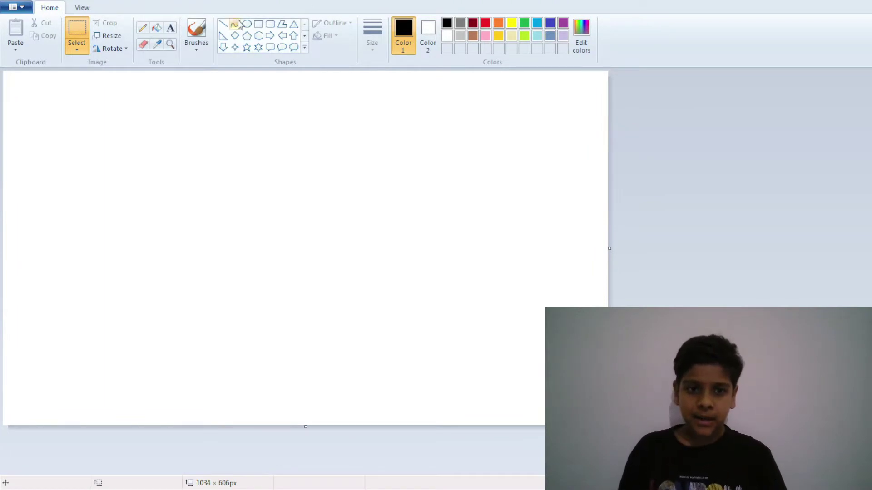
Draw three carriage rectangles side by side, discarding a stray overlapping one.
click(259, 24)
drag(202, 187, 324, 270)
click(342, 171)
drag(354, 187, 469, 272)
click(500, 184)
drag(490, 184, 593, 273)
drag(545, 230, 544, 232)
click(700, 241)
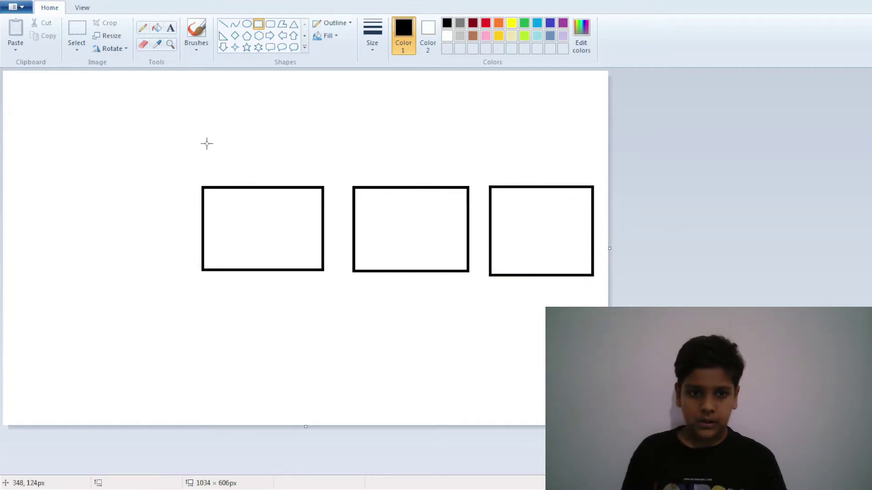
drag(176, 147, 260, 230)
key(ctrl+z)
Select all three carriage boxes and shift them about 34 px left.
click(80, 25)
drag(185, 147, 599, 299)
drag(514, 219, 498, 219)
click(689, 250)
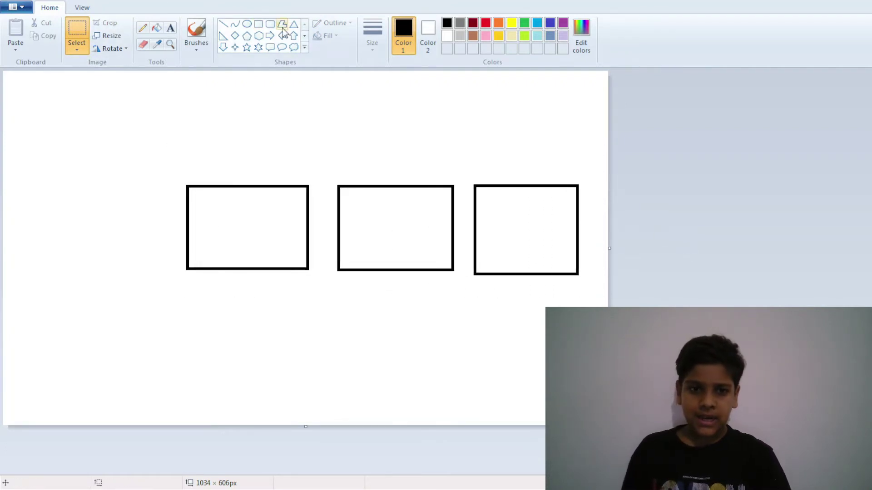
Draw thin coupling bars between the first and middle, and middle and right carriages.
click(258, 25)
drag(307, 226, 337, 235)
drag(454, 223, 474, 234)
click(697, 261)
click(247, 24)
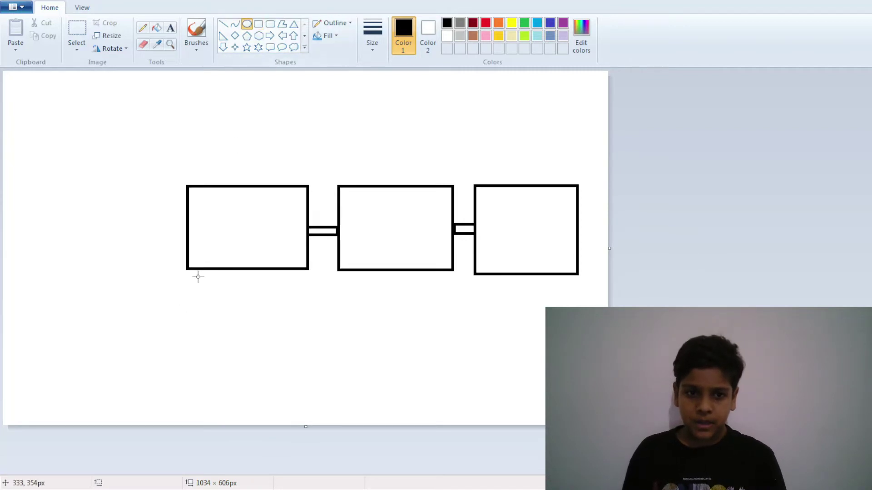
Draw two oval wheels under each carriage and a short bar left of the first carriage.
drag(198, 272, 232, 298)
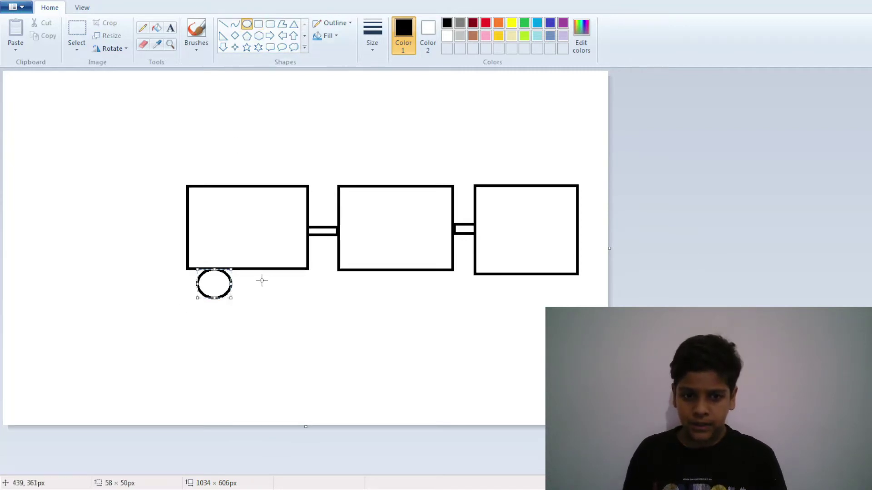
drag(253, 269, 286, 298)
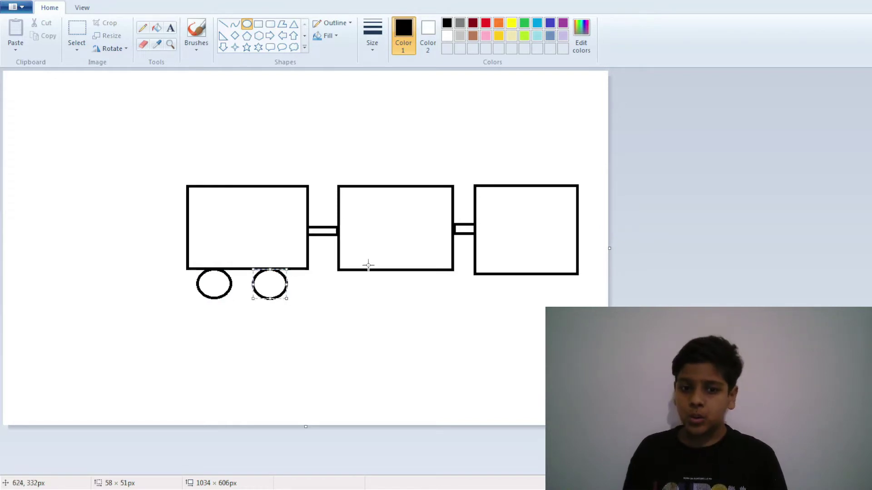
click(350, 272)
drag(352, 274, 378, 297)
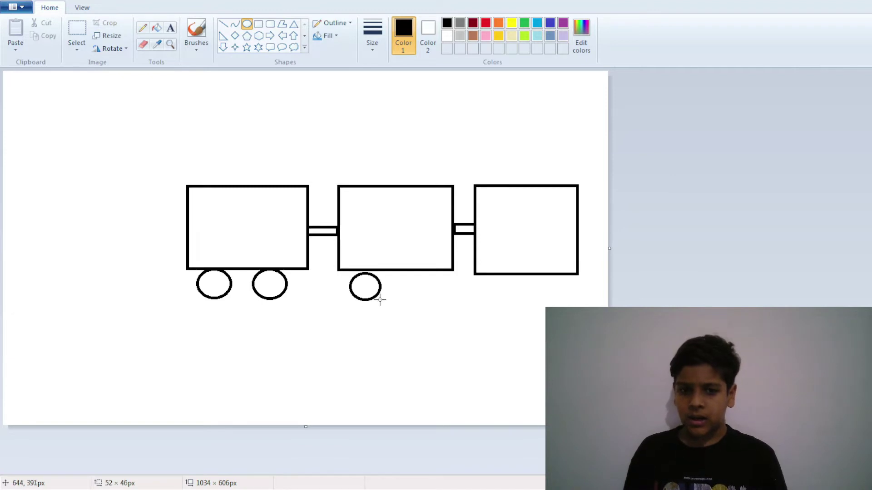
click(415, 273)
drag(421, 272, 434, 289)
click(485, 275)
drag(485, 275, 550, 287)
click(661, 279)
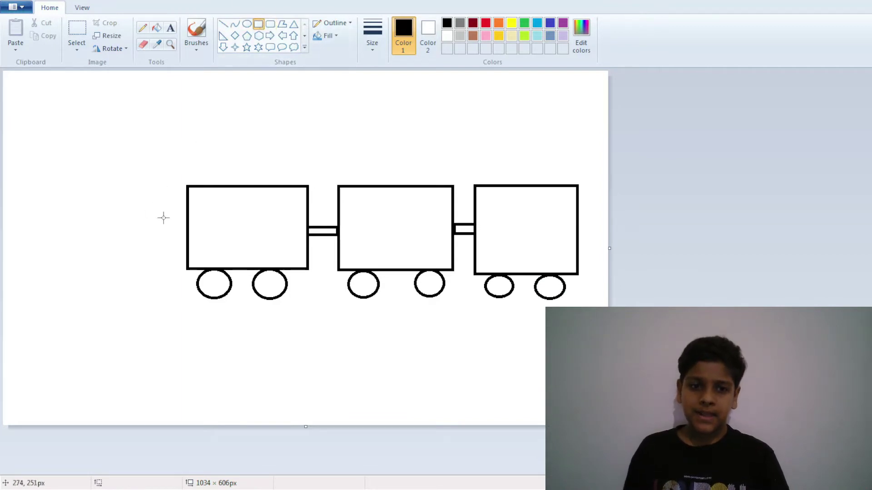
drag(153, 218, 189, 225)
Draw a tall engine cab rectangle and a lower, wider front rectangle overlapping it.
click(673, 189)
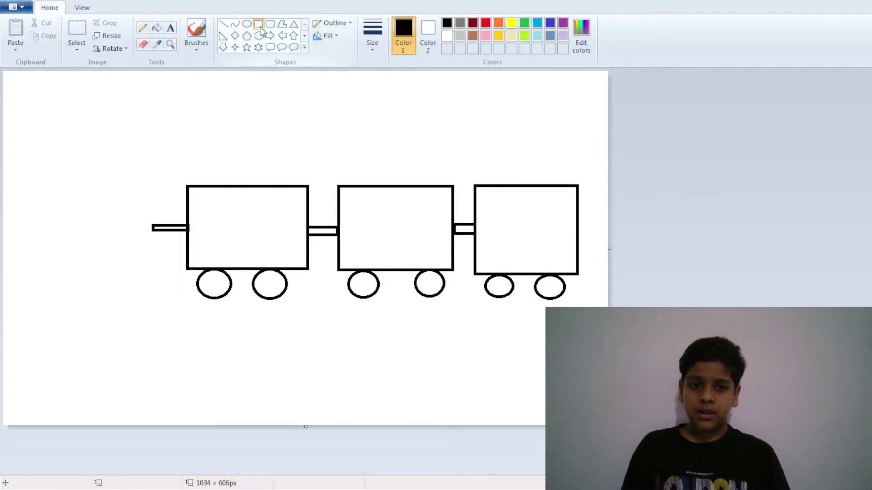
drag(98, 169, 154, 280)
drag(37, 226, 125, 278)
click(759, 194)
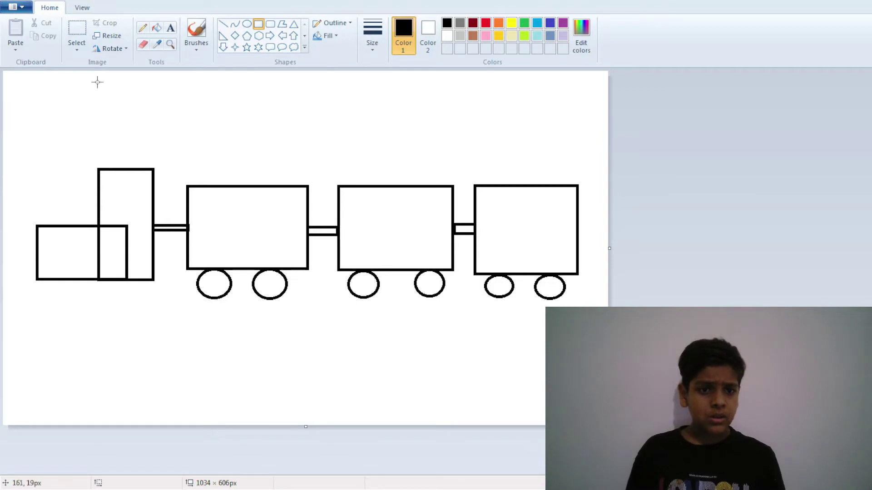
Erase the overlapping inner lines with an enlarged eraser to form one stepped outline.
click(143, 45)
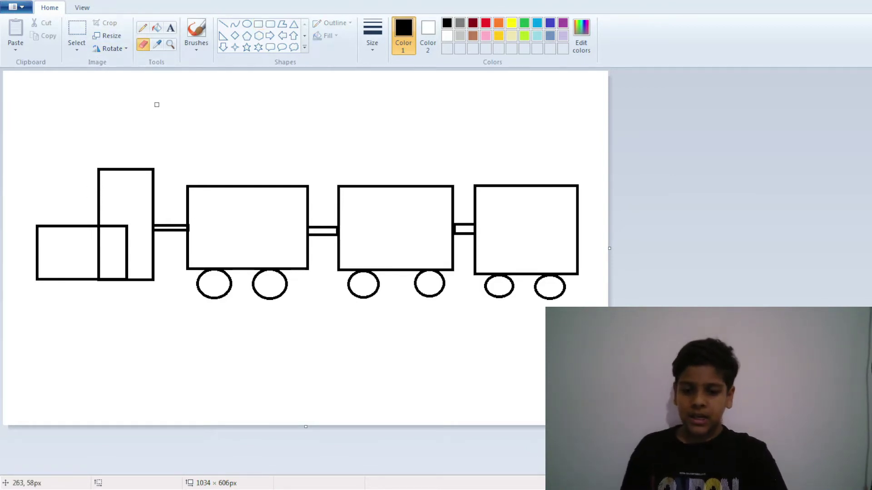
key(ctrl+plus)
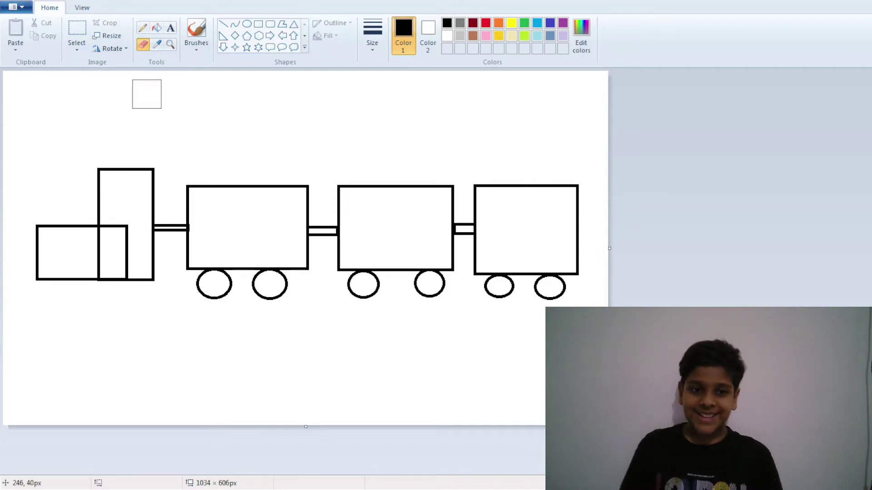
mouse_move(114, 233)
mouse_down()
mouse_move(125, 240)
mouse_move(119, 257)
mouse_move(126, 260)
mouse_move(101, 260)
mouse_move(100, 245)
mouse_move(102, 262)
mouse_up()
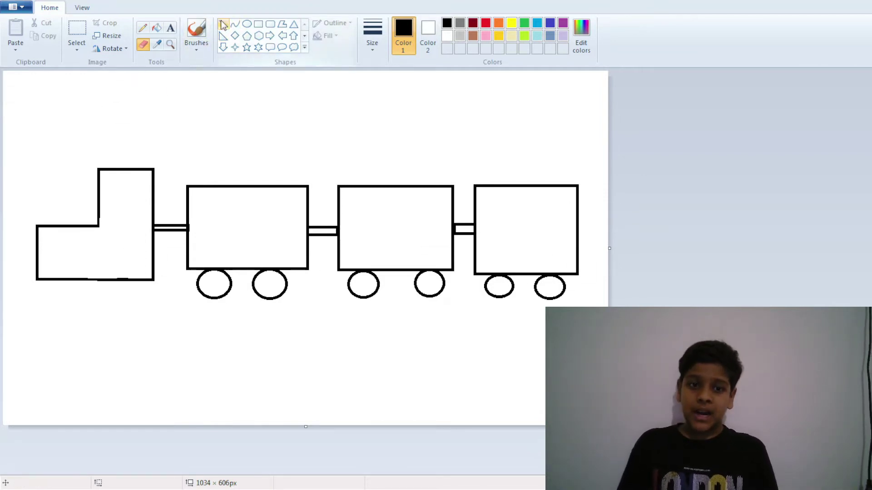
Draw a cab window and a flat roof across the top of the cab.
click(258, 24)
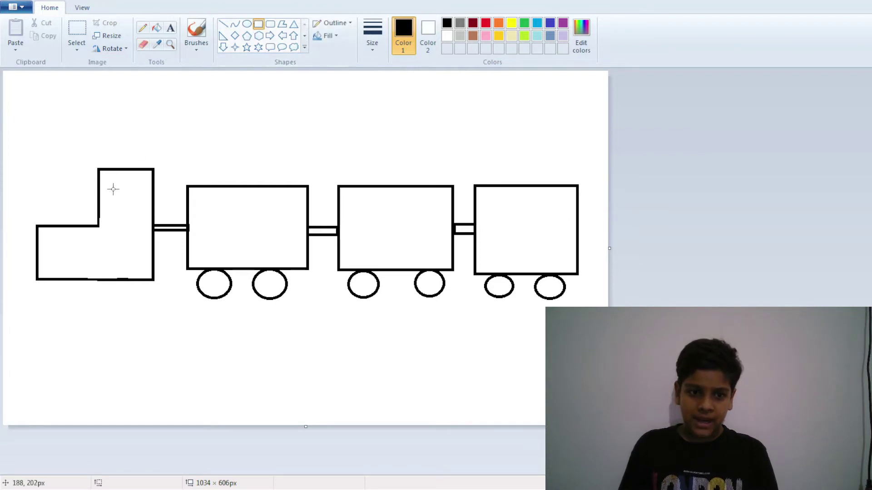
drag(108, 184, 138, 221)
click(681, 208)
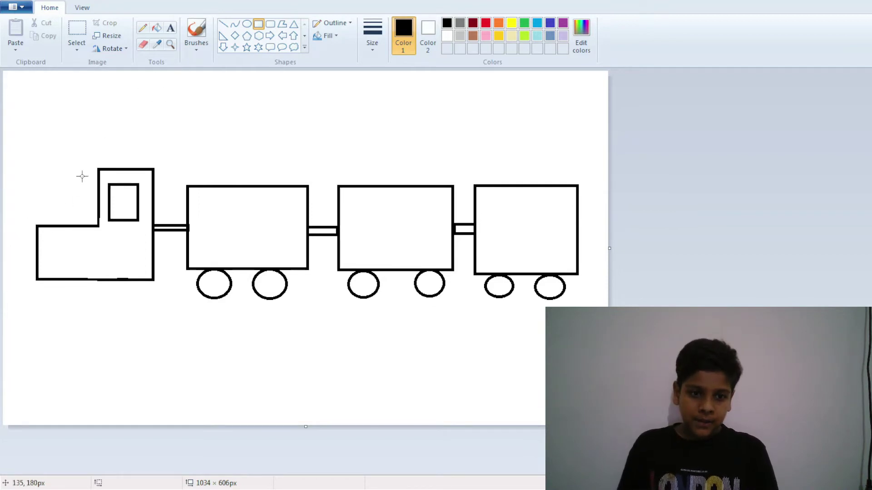
drag(88, 159, 163, 169)
Add a tall buffer plate at the engine front, nudged into place, and a chimney on the roof.
drag(23, 224, 37, 287)
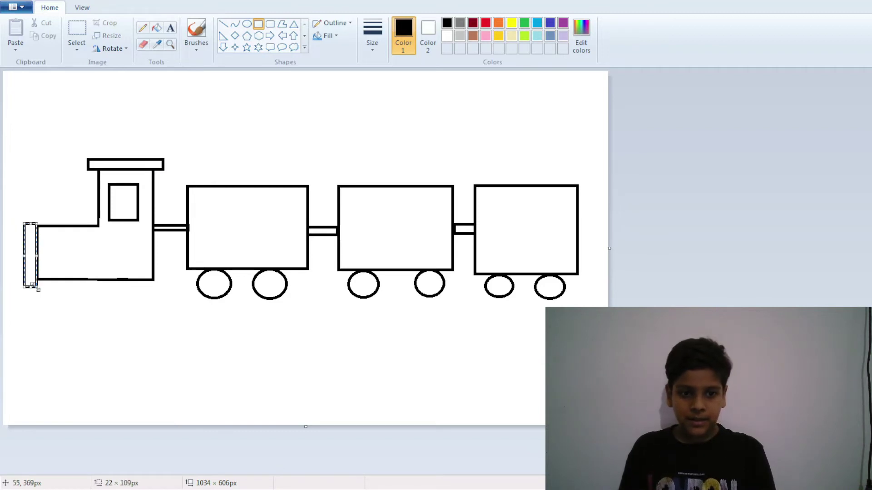
key(Right)
key(Right)
key(Right)
key(Up)
key(Up)
key(Up)
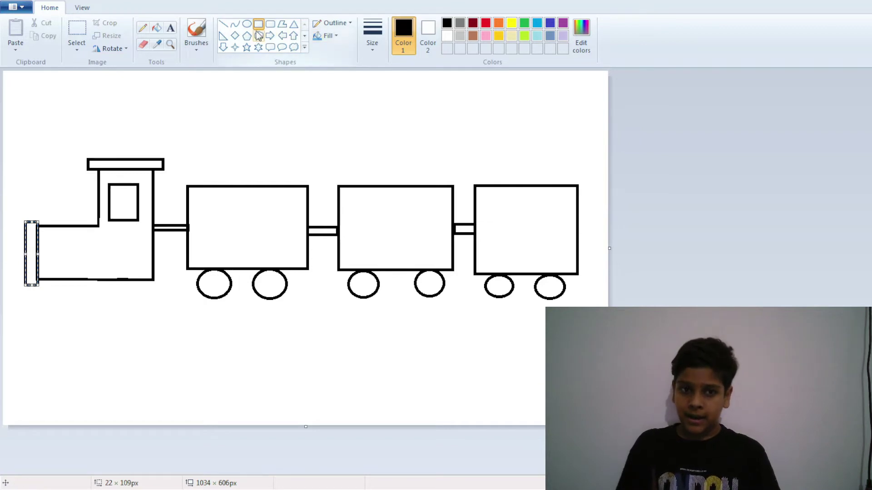
drag(106, 145, 146, 159)
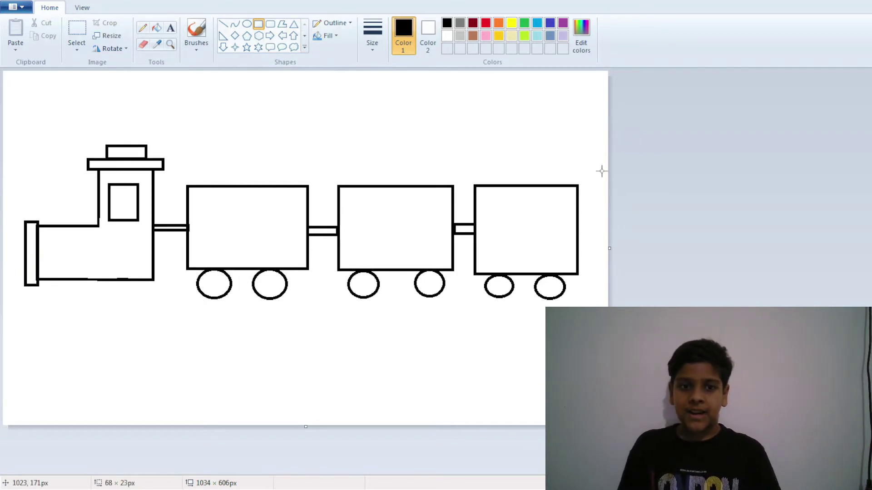
click(294, 47)
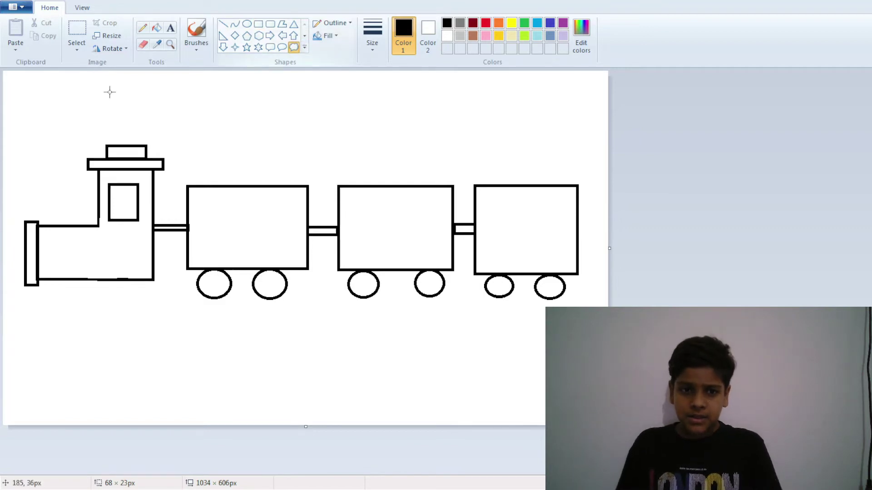
Draw an enlarged smoke cloud puffing above the chimney.
drag(125, 98, 177, 142)
drag(178, 102, 219, 77)
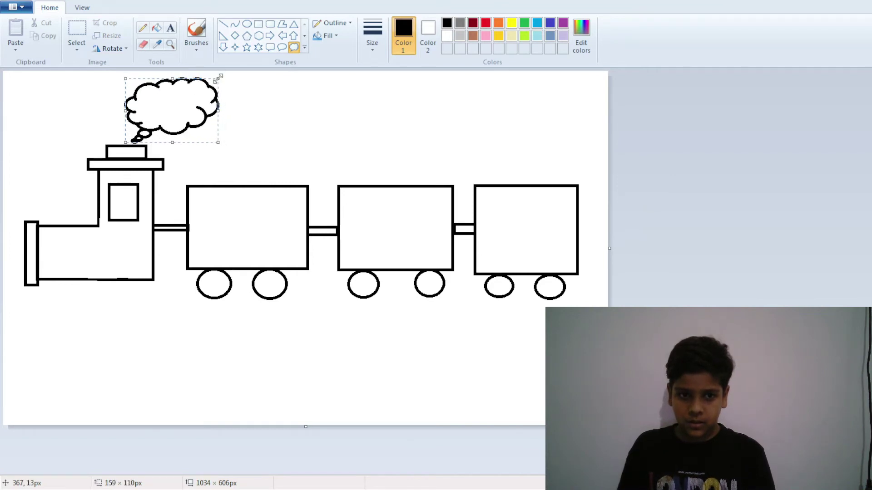
click(667, 143)
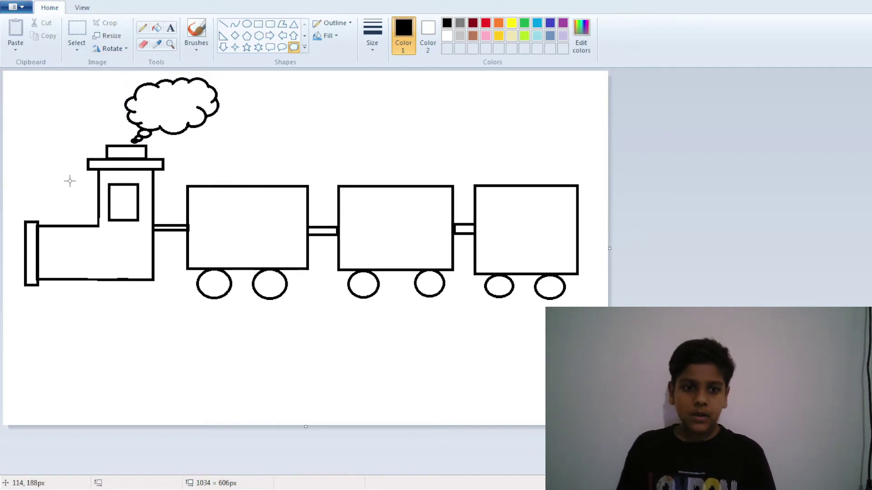
Draw a round face on the engine front with two small eyes inside.
click(247, 23)
drag(52, 232, 74, 252)
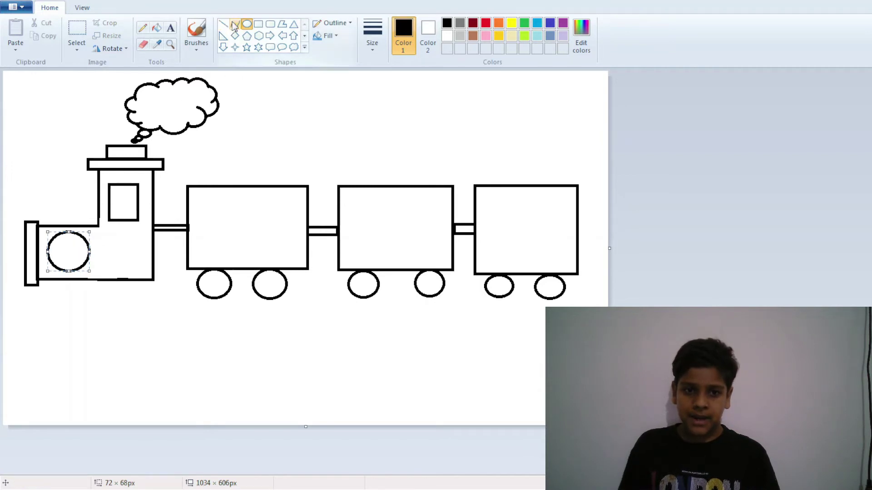
click(106, 241)
drag(59, 240, 67, 250)
click(77, 248)
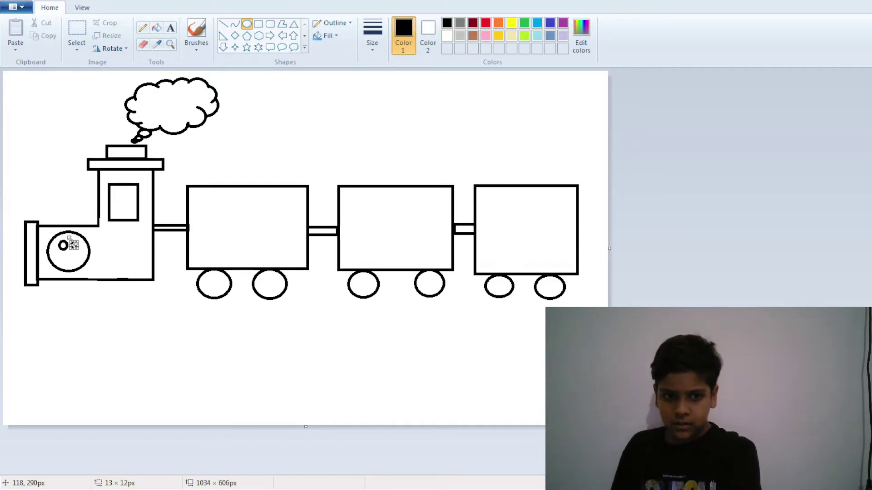
click(276, 358)
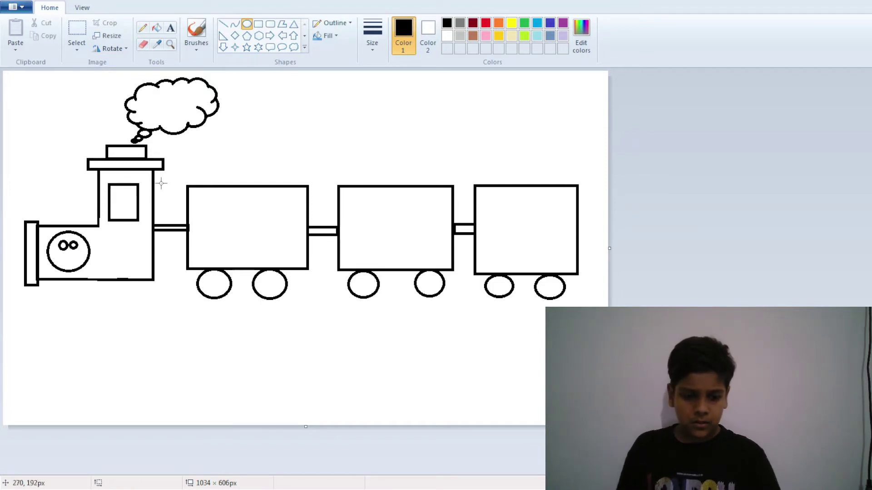
drag(71, 240, 77, 250)
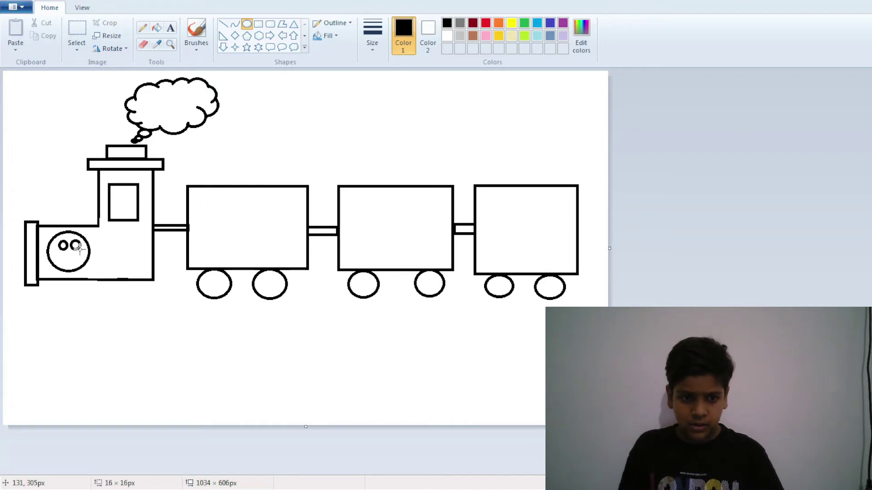
click(97, 249)
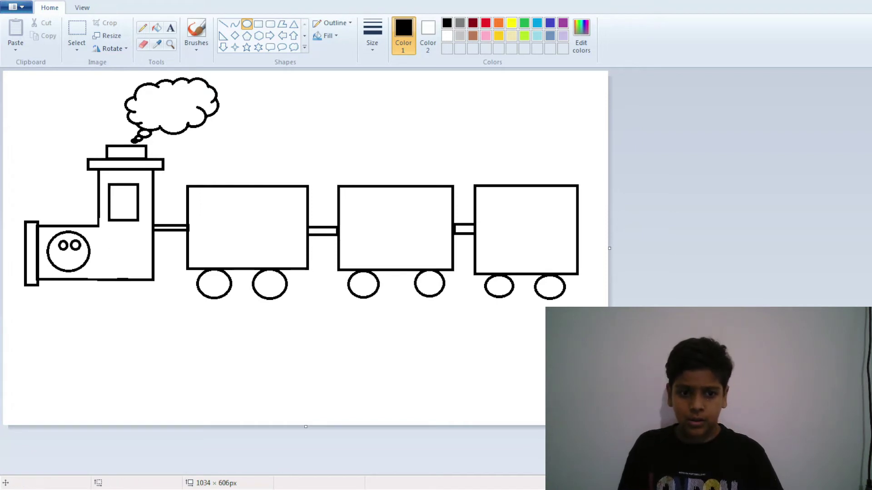
Draw a curved smiling mouth under the eyes.
click(235, 23)
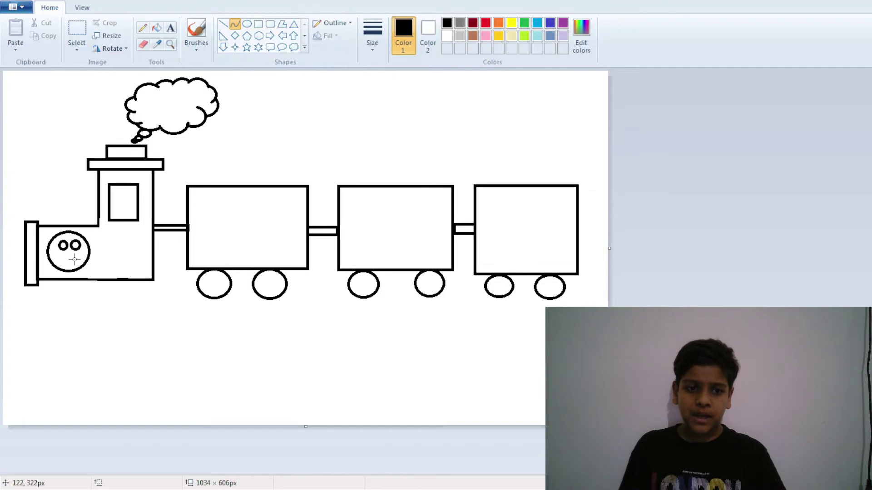
mouse_move(80, 257)
mouse_down()
mouse_move(59, 257)
mouse_move(70, 266)
mouse_up()
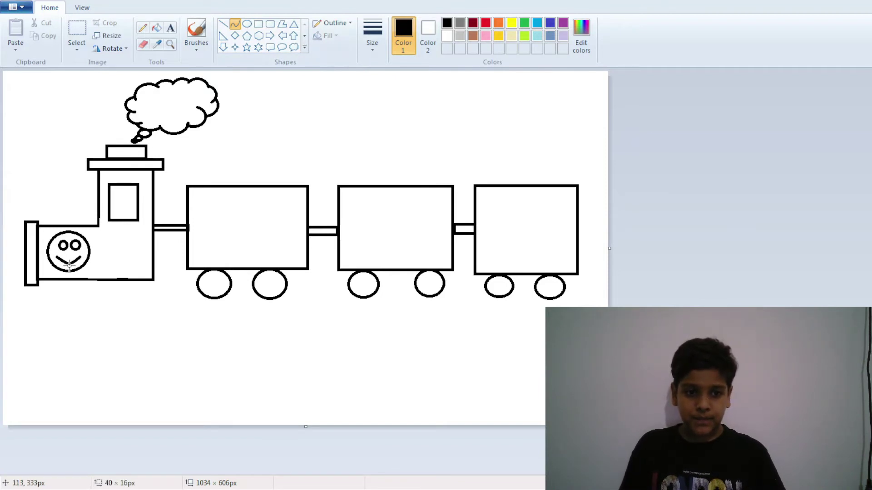
click(635, 259)
click(725, 232)
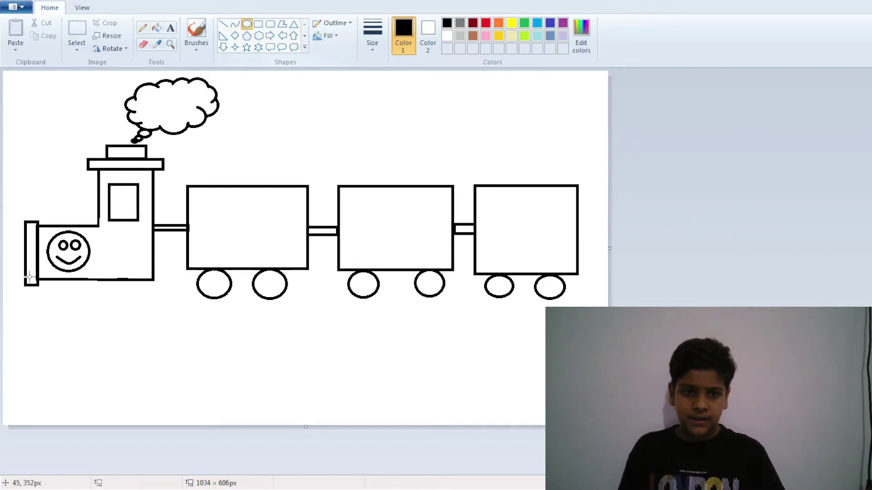
Draw front and rear round wheels below the engine body.
drag(47, 280, 82, 313)
drag(108, 280, 142, 312)
click(719, 267)
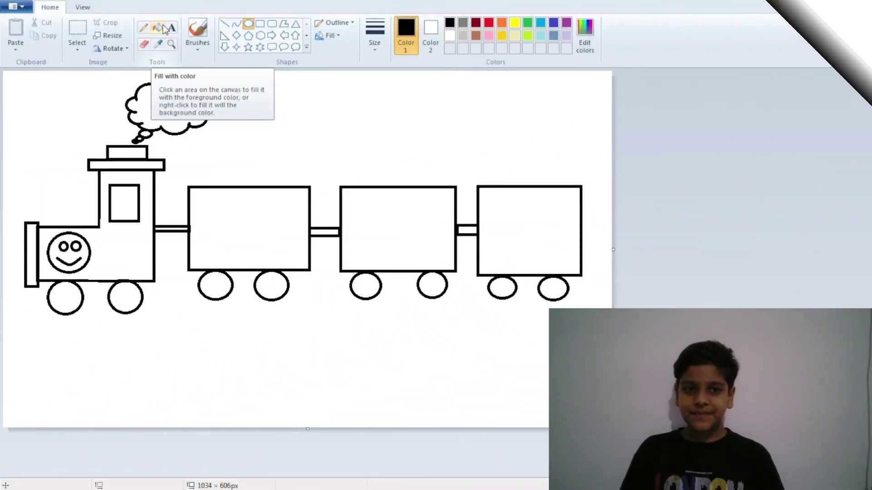
Fill the smoke cloud and its small puff light gray.
click(163, 29)
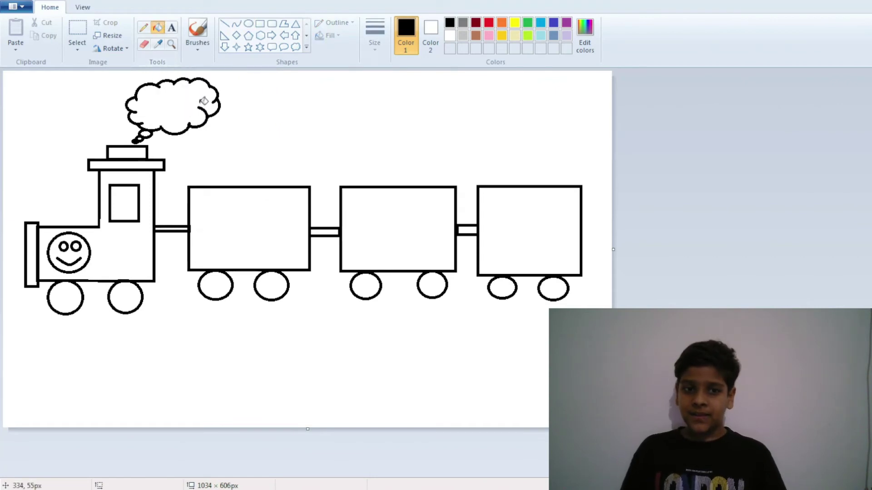
click(463, 35)
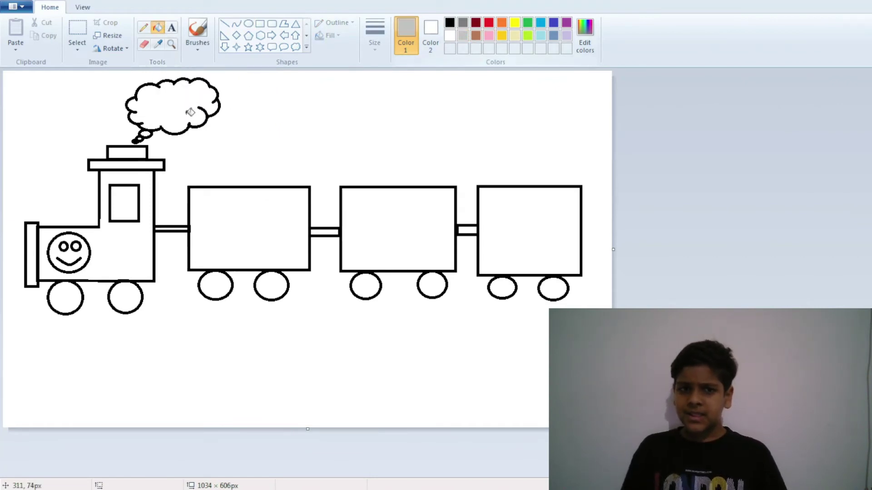
click(191, 109)
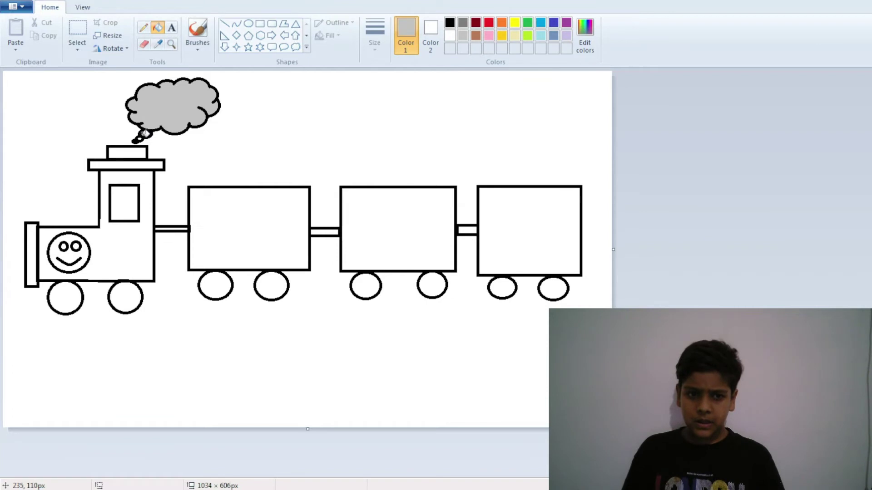
click(144, 133)
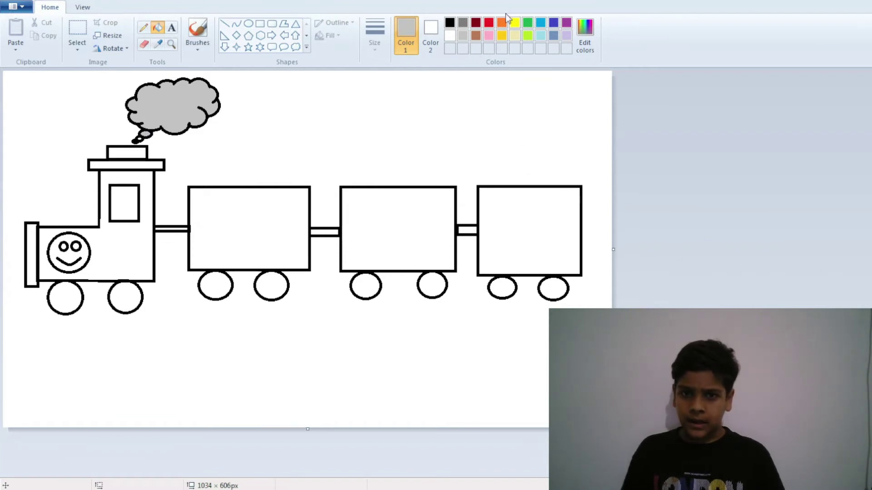
Colour the carriages: first yellow, middle pink, rightmost lime green.
click(515, 36)
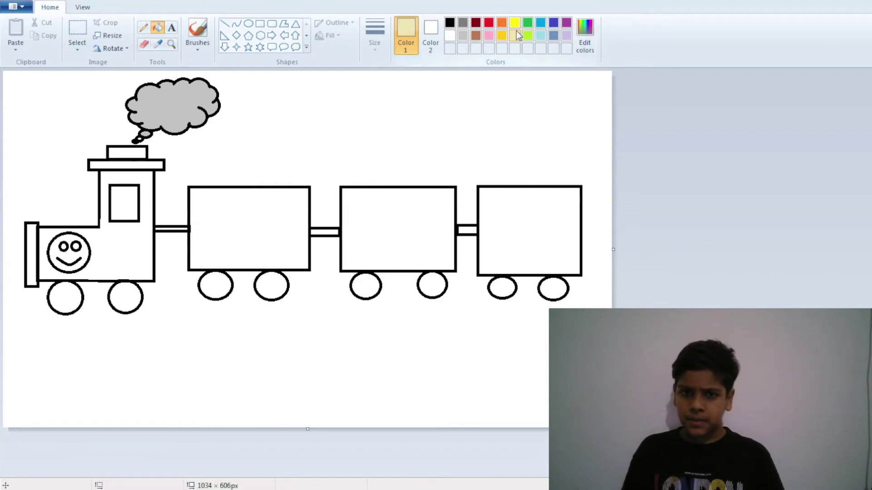
click(407, 214)
click(488, 35)
click(418, 236)
click(527, 36)
click(547, 222)
click(501, 23)
click(528, 23)
click(515, 26)
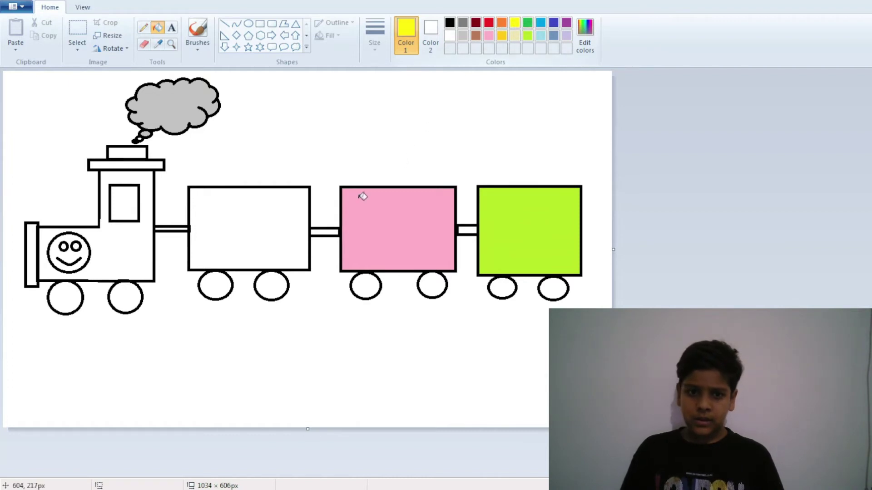
click(238, 237)
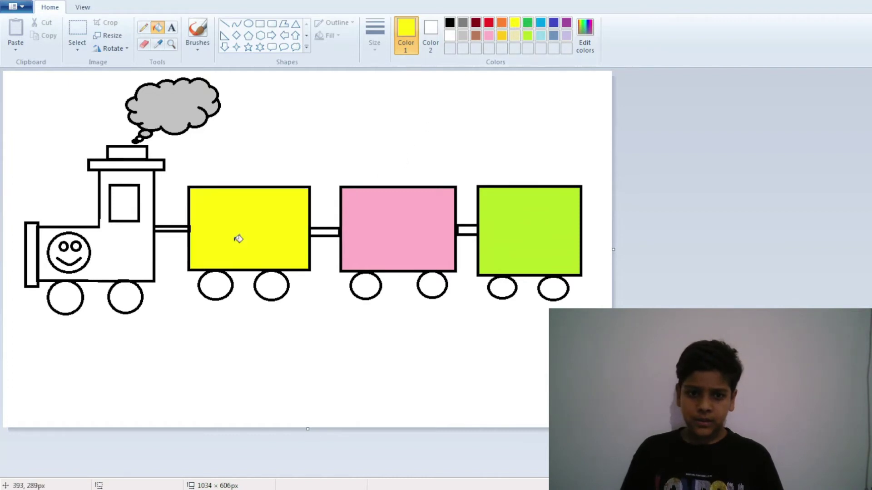
Fill the chimney base bar and front buffer red, and the engine body gold.
click(489, 23)
click(165, 169)
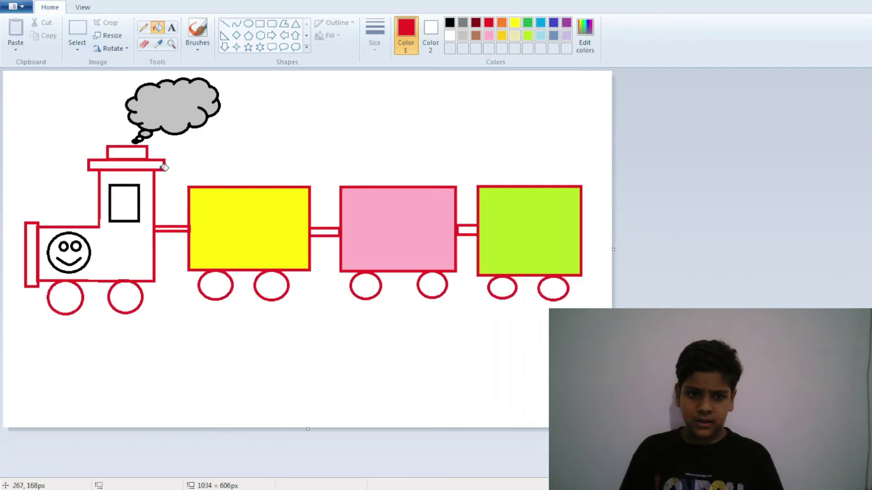
key(ctrl+z)
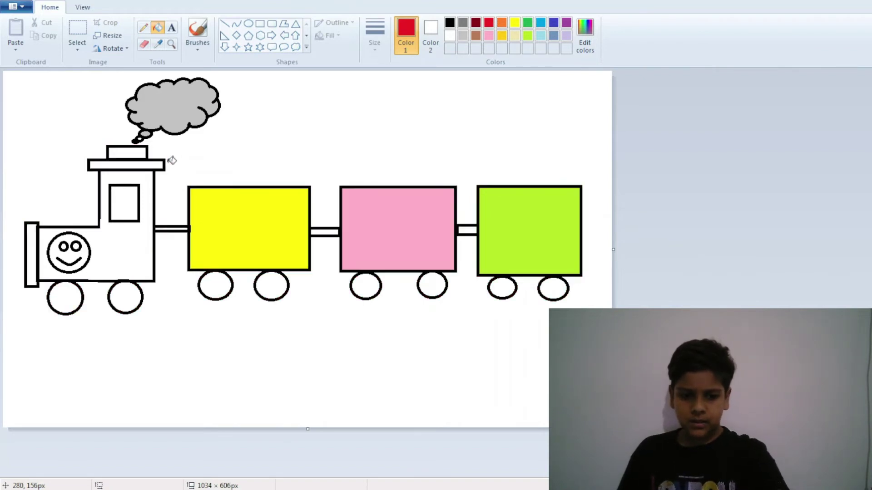
click(151, 164)
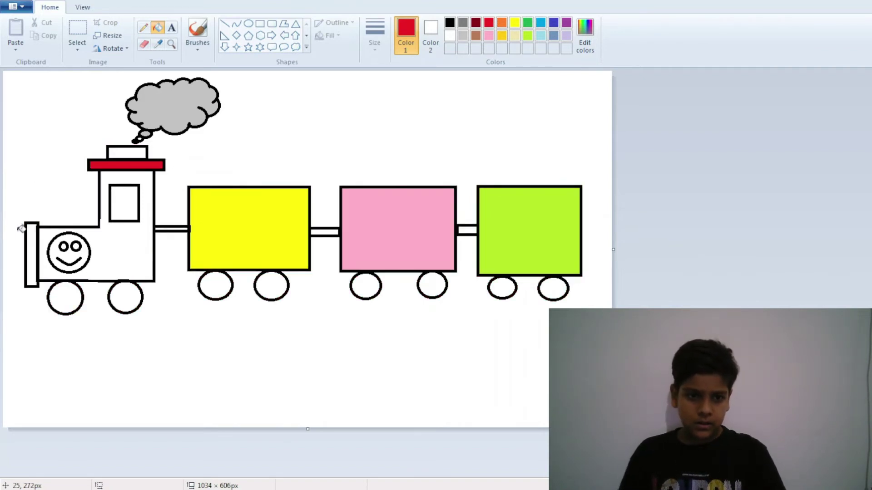
click(33, 235)
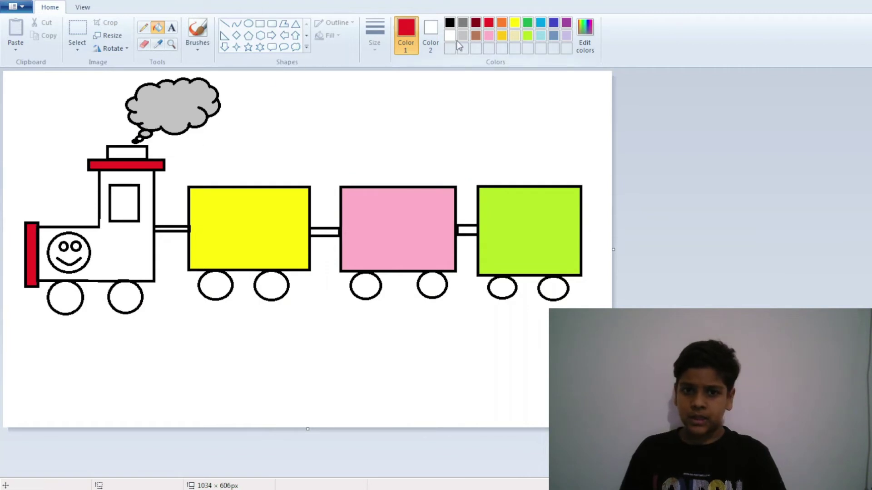
click(502, 35)
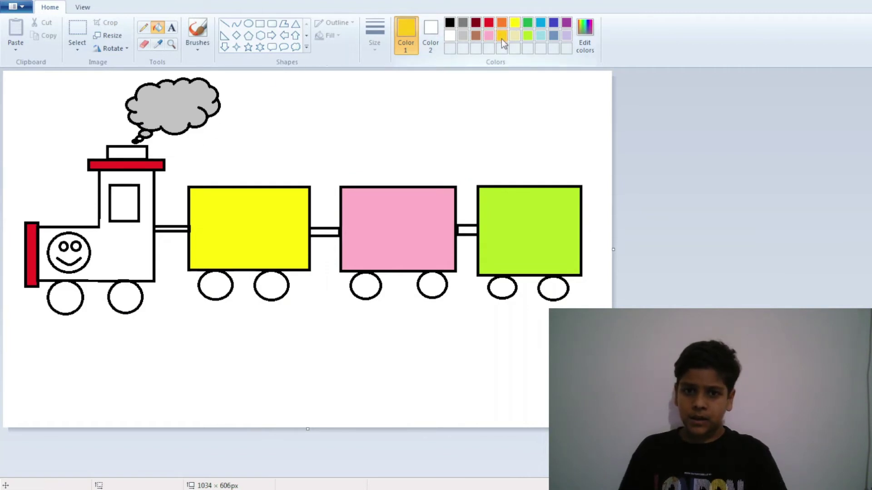
click(120, 251)
Fill the window light turquoise, chimney top dark red and the smiley face yellow.
click(541, 36)
click(135, 198)
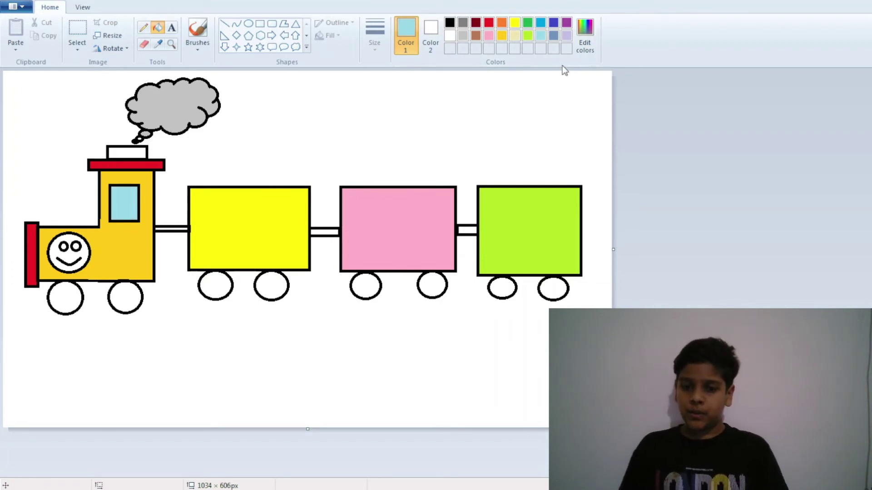
click(476, 22)
click(135, 151)
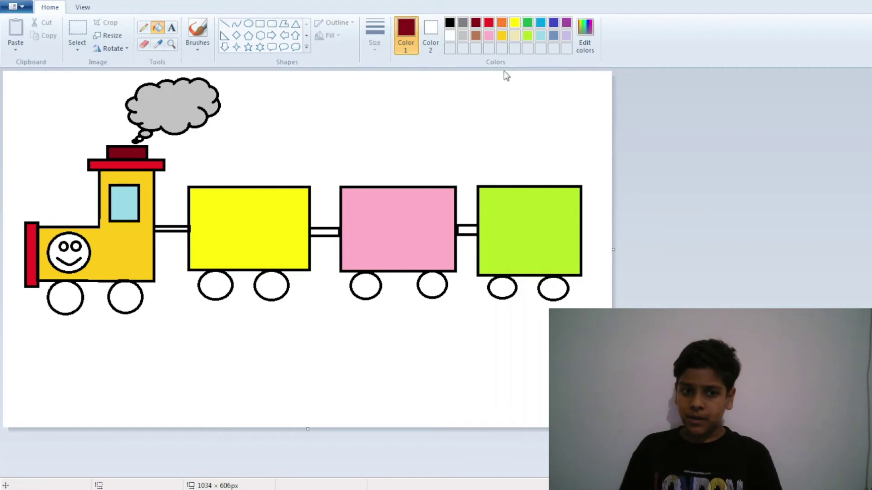
click(513, 25)
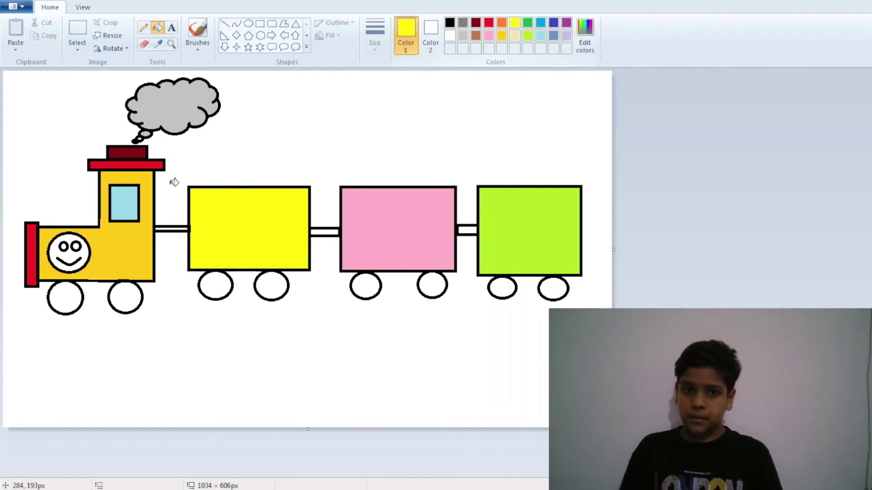
click(78, 255)
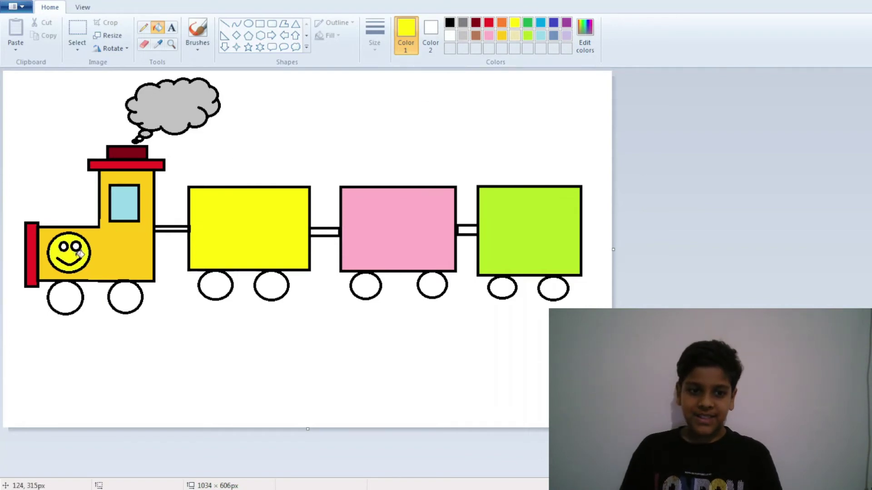
click(449, 24)
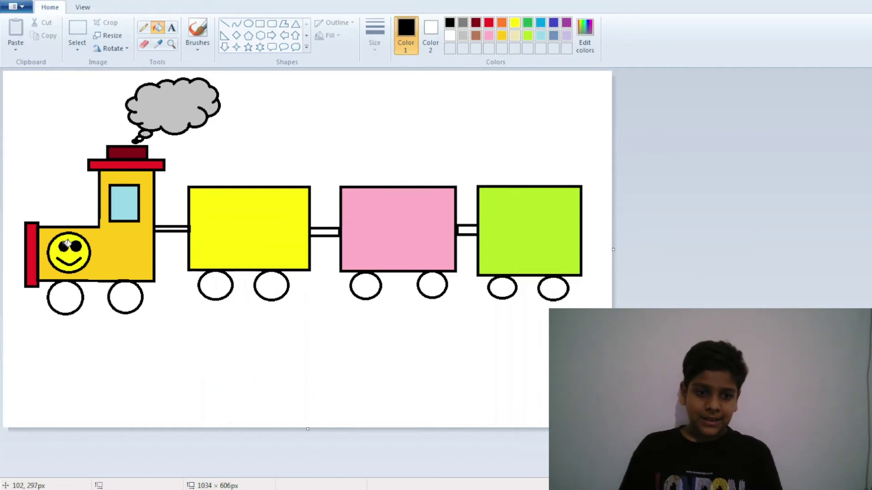
Fill all eight wheels black and the couplings between carriages dark red.
click(59, 303)
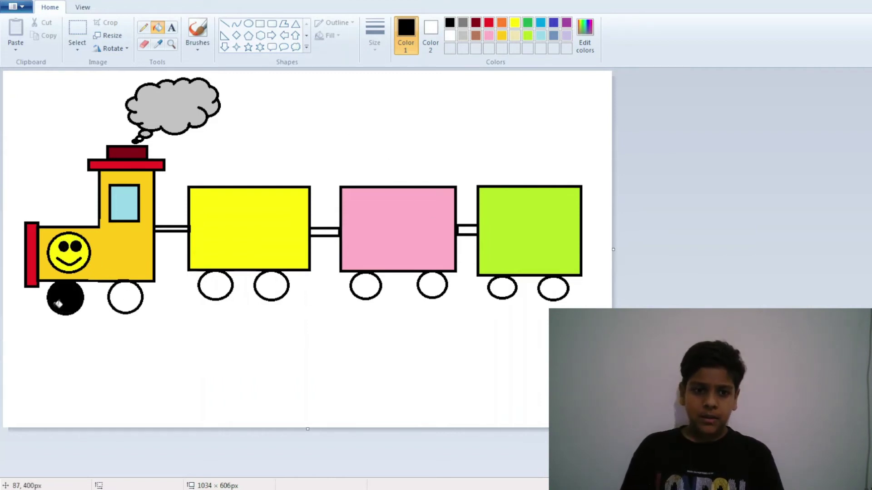
click(128, 296)
click(225, 290)
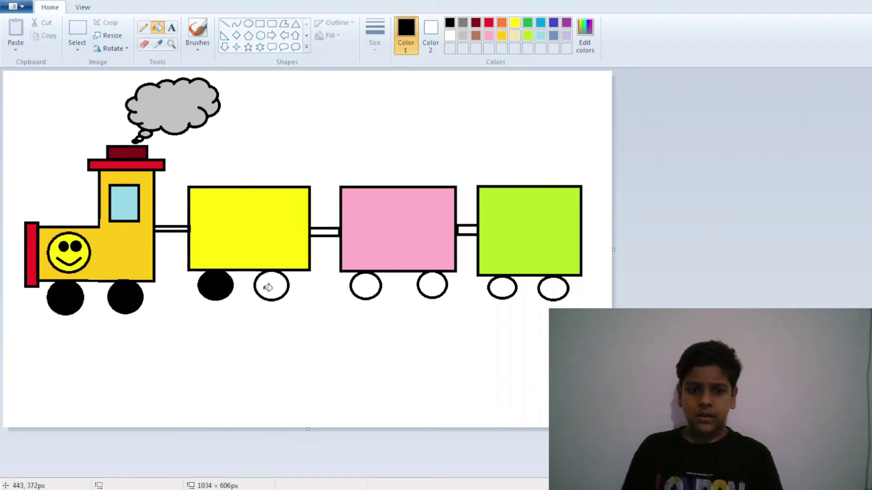
click(268, 286)
click(375, 287)
click(428, 290)
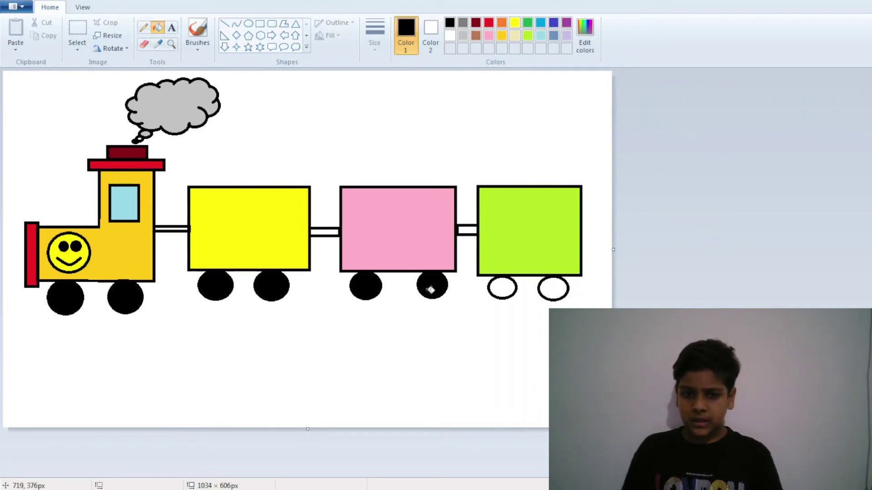
click(512, 290)
click(553, 289)
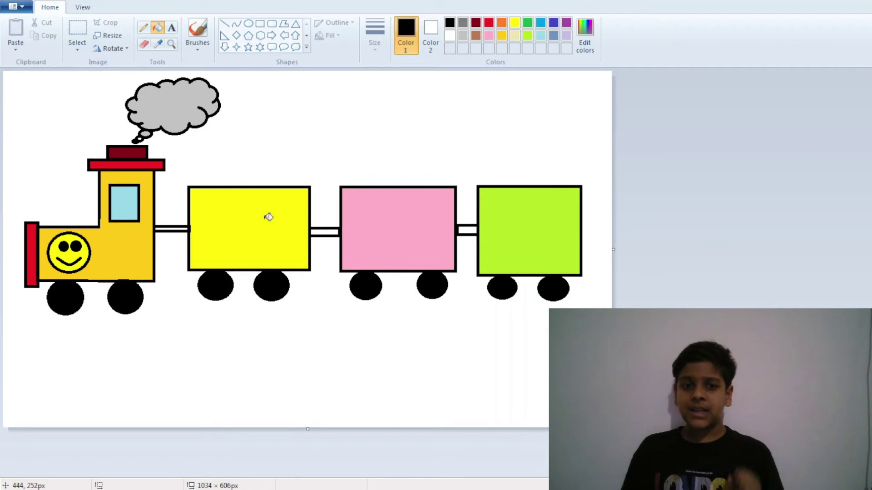
click(475, 23)
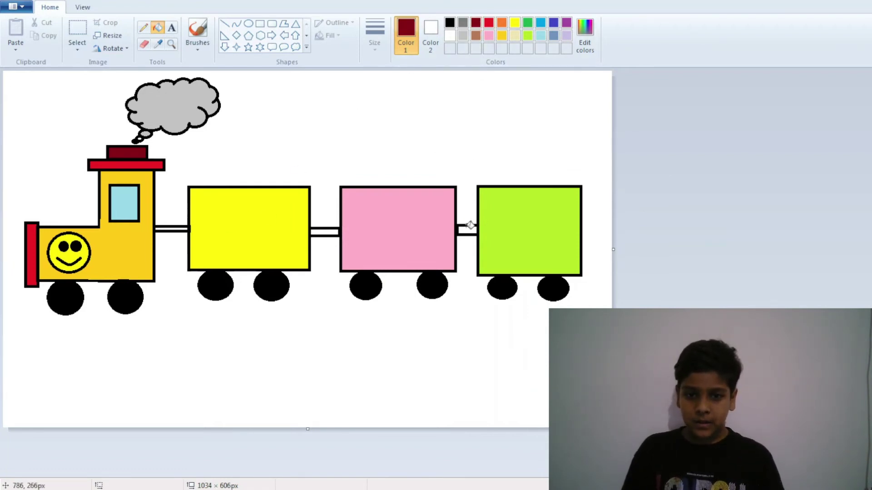
click(323, 230)
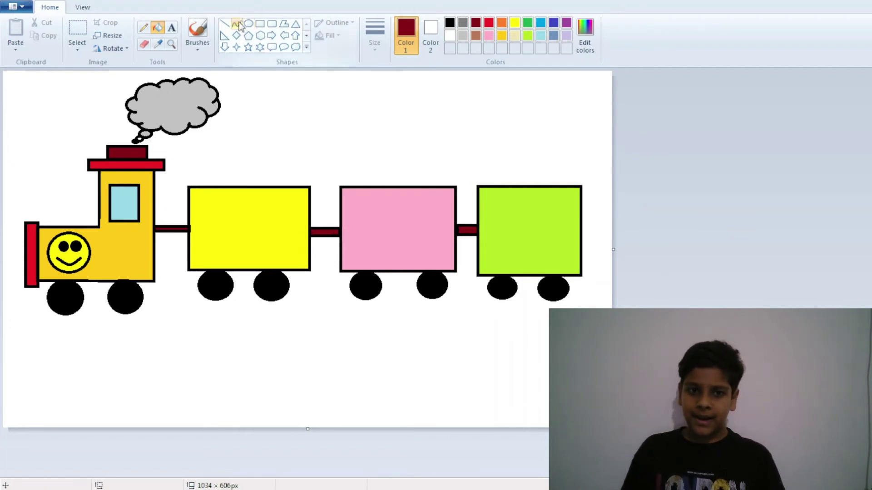
Draw a long straight black track line across the canvas just under the wheels.
click(225, 23)
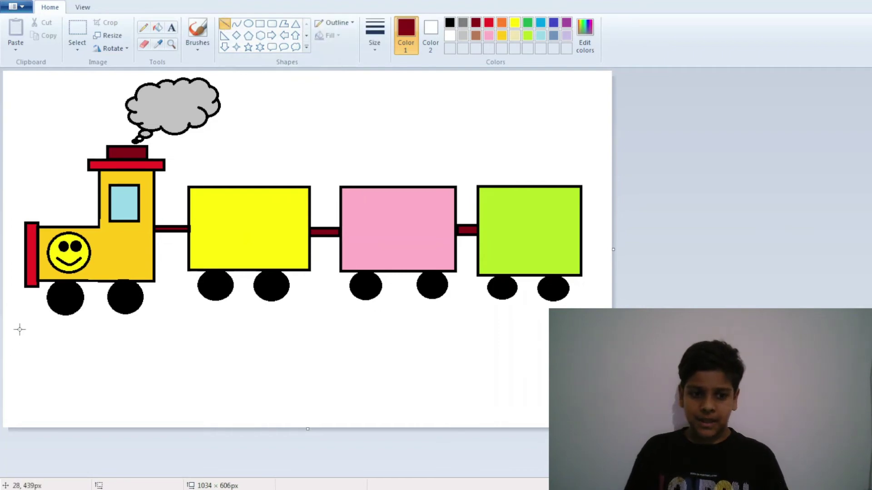
mouse_move(12, 324)
mouse_down()
mouse_move(243, 322)
mouse_move(510, 306)
mouse_move(597, 318)
mouse_up()
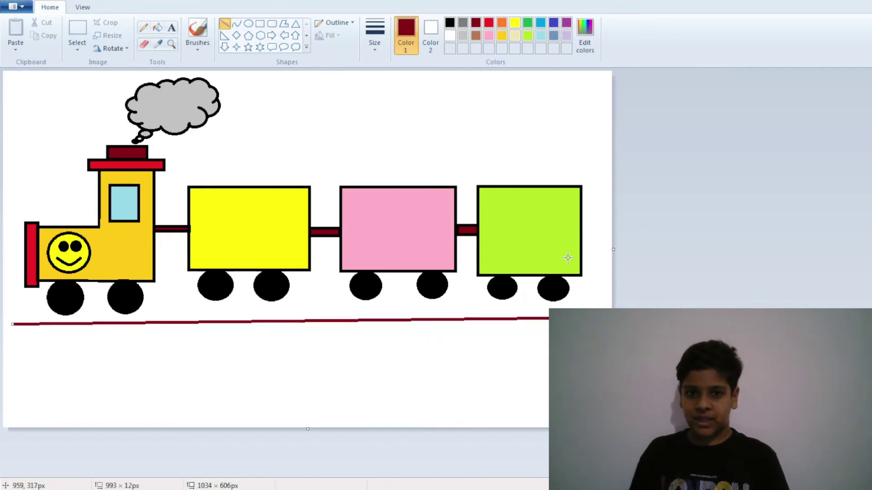
key(ctrl+z)
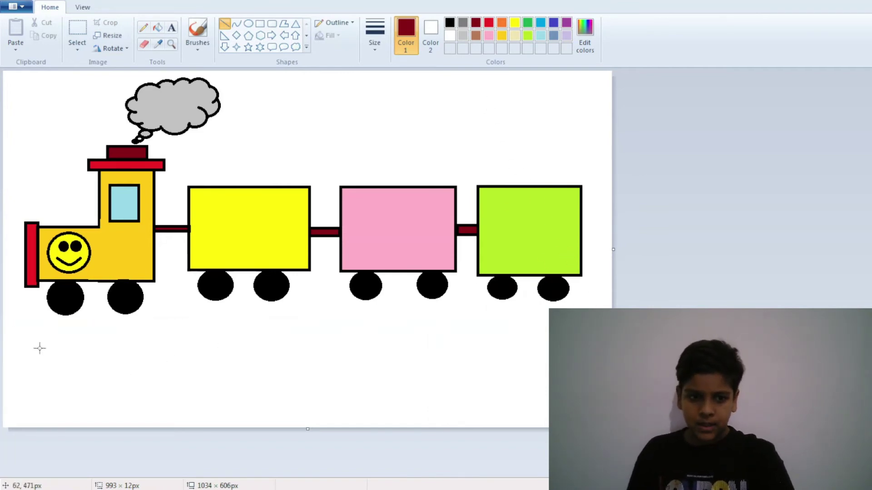
drag(11, 336, 594, 355)
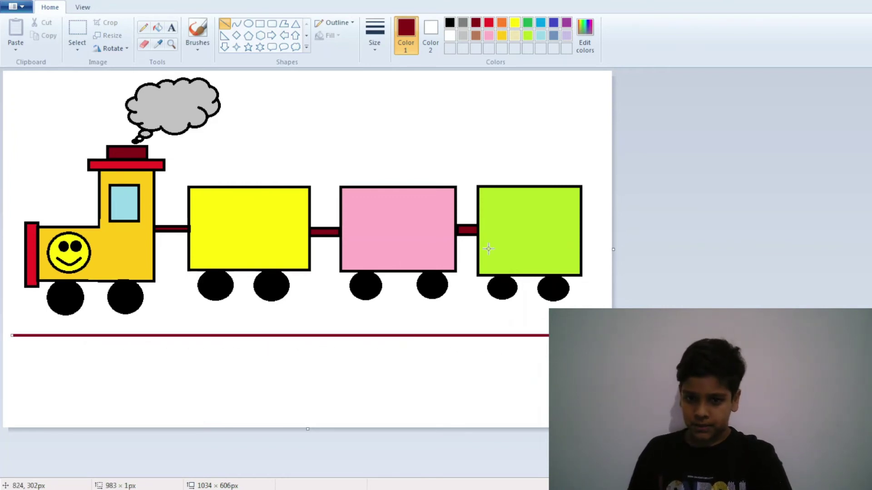
click(449, 22)
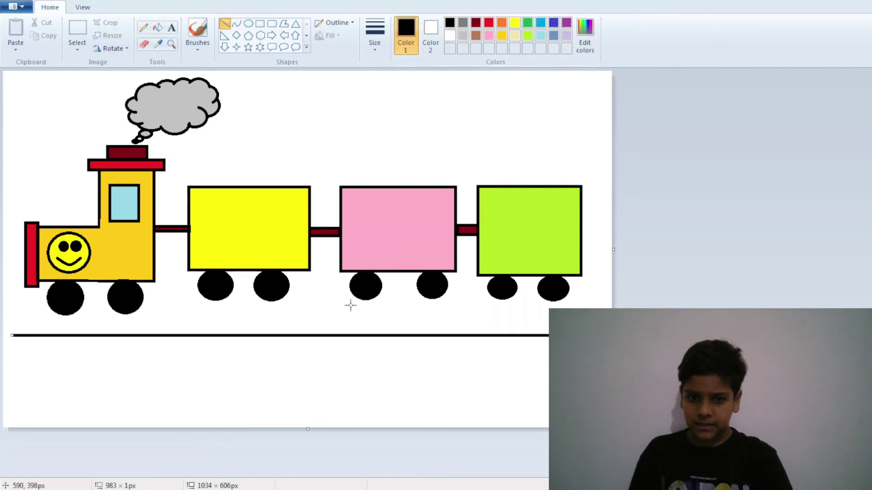
drag(346, 335, 346, 320)
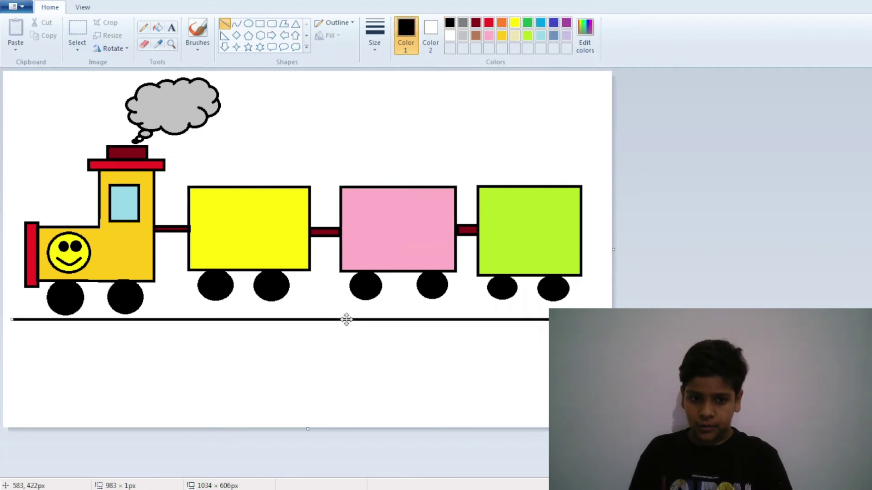
click(778, 286)
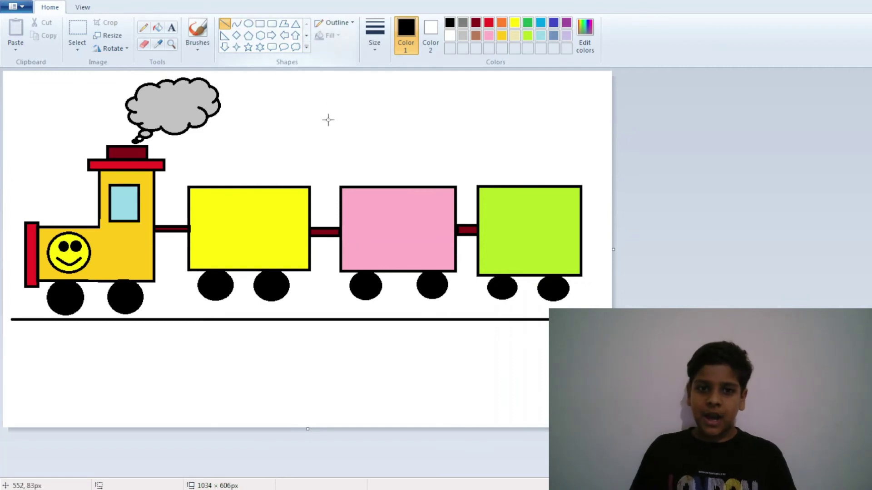
Draw the passenger's vertical body above the pink carriage with a round head on top.
drag(390, 147, 389, 187)
click(248, 23)
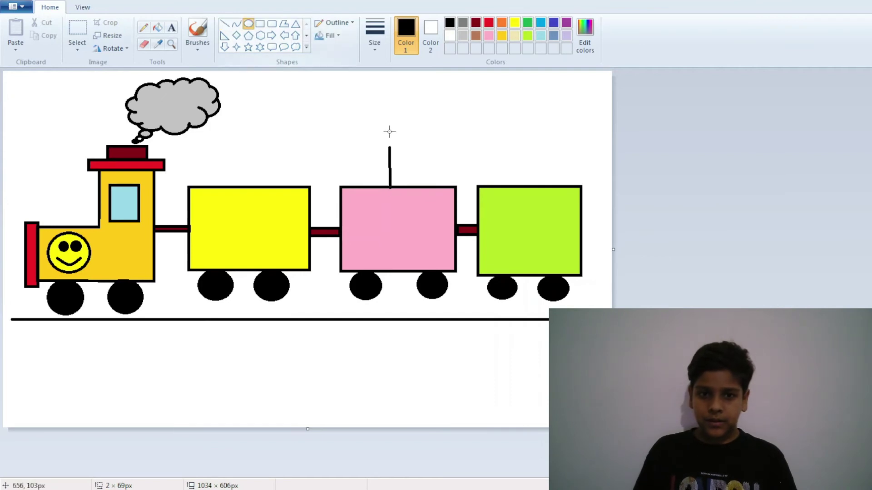
drag(371, 121, 391, 133)
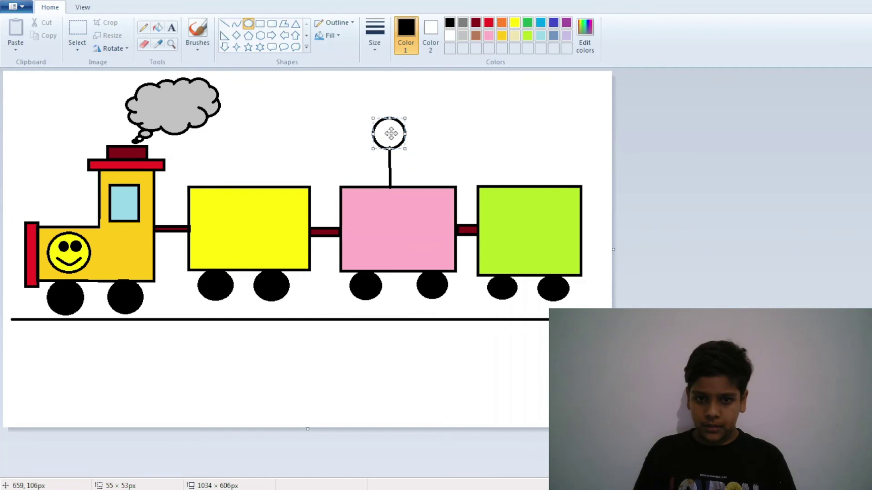
click(224, 24)
Add two raised arms to the stick figure.
drag(347, 142, 387, 167)
drag(424, 136, 391, 167)
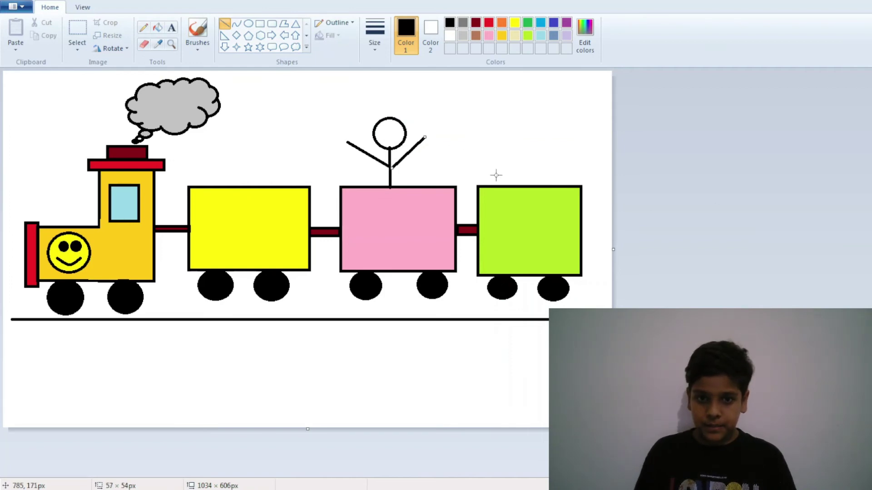
click(742, 203)
click(158, 27)
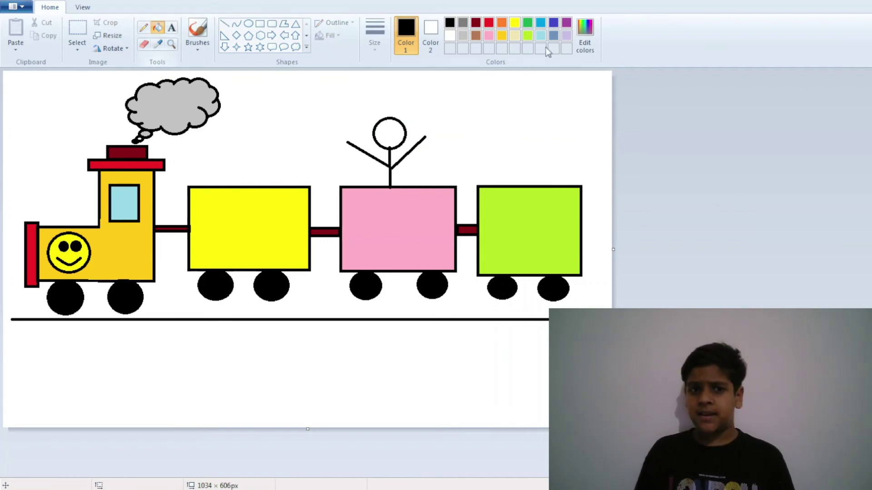
Fill the stick figure's head pale tan, replacing the first yellow fill.
click(513, 24)
click(389, 133)
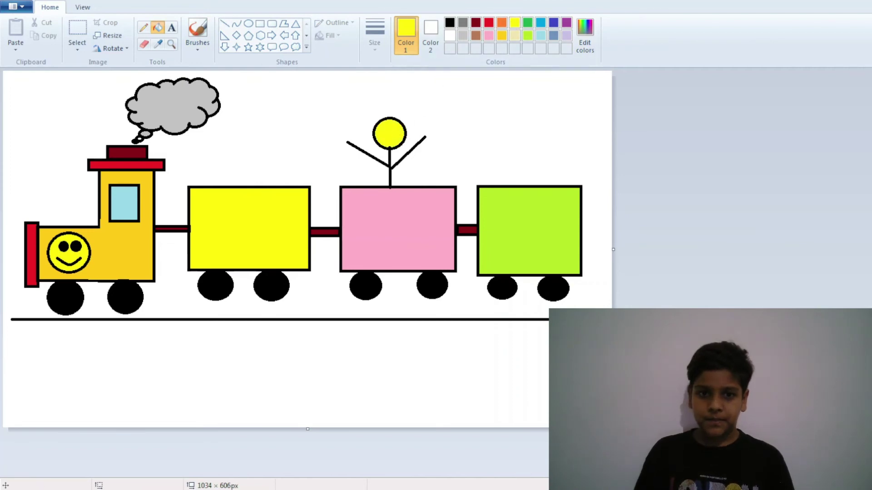
click(248, 23)
drag(385, 127, 393, 131)
click(450, 22)
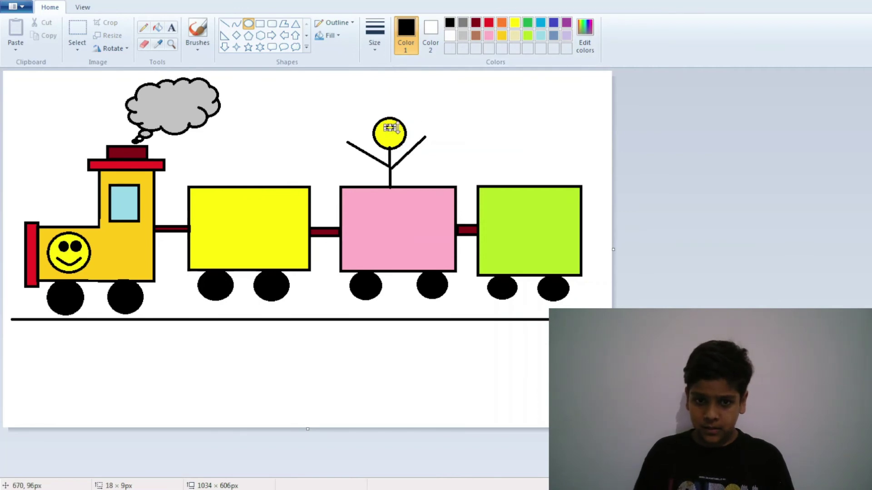
key(ctrl+z)
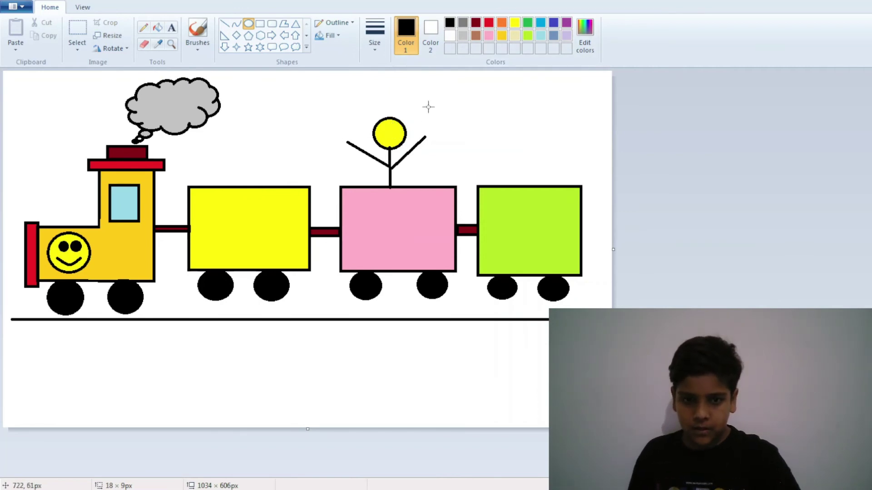
click(157, 27)
click(513, 36)
click(395, 133)
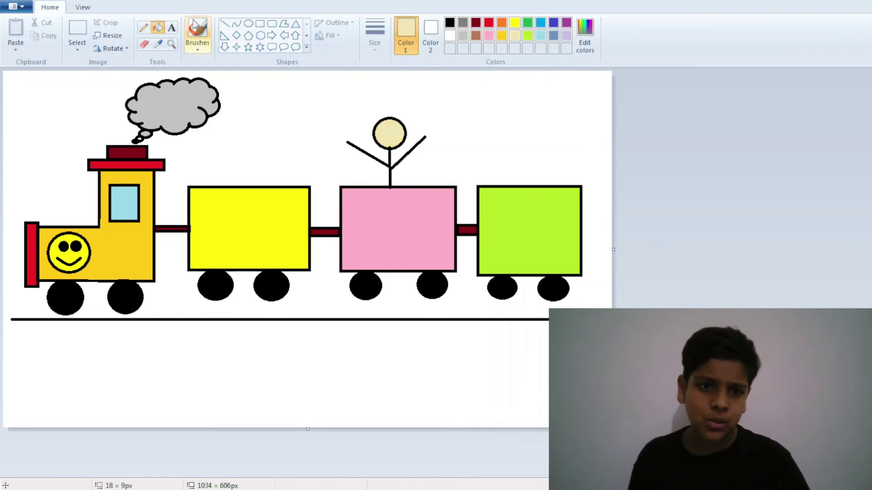
Draw two small black oval eyes on the passenger's face.
click(250, 26)
click(386, 129)
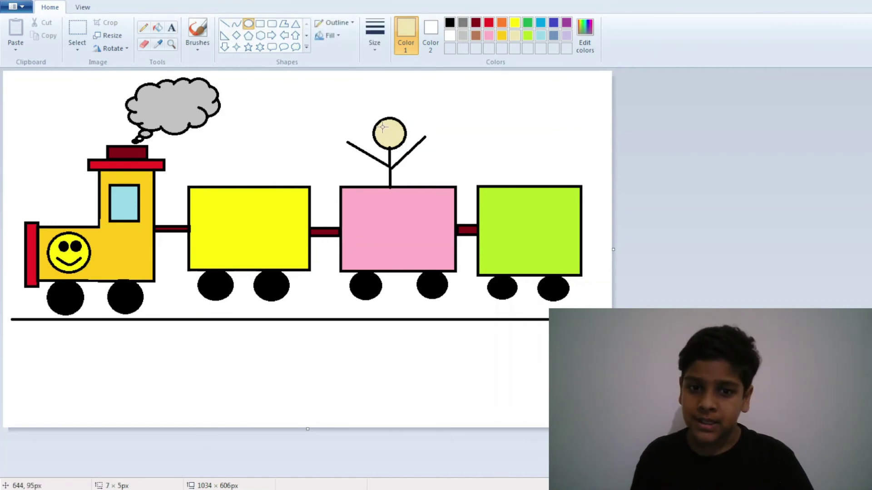
click(449, 22)
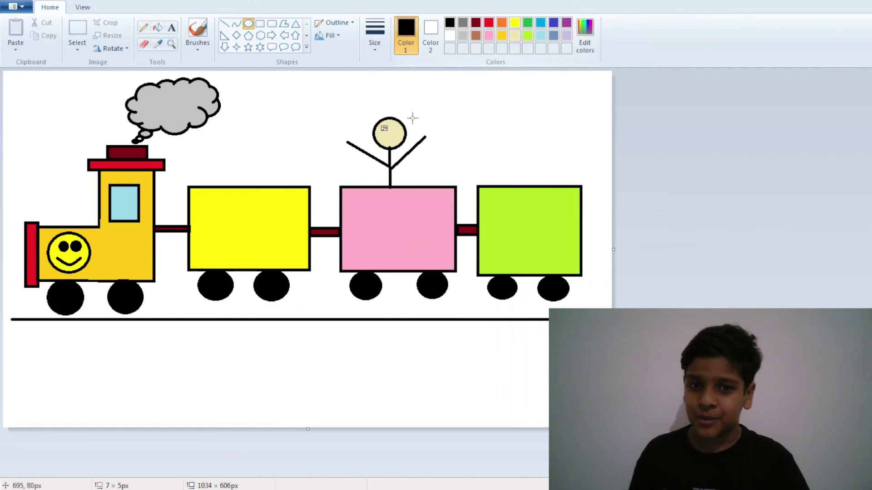
drag(396, 130, 392, 128)
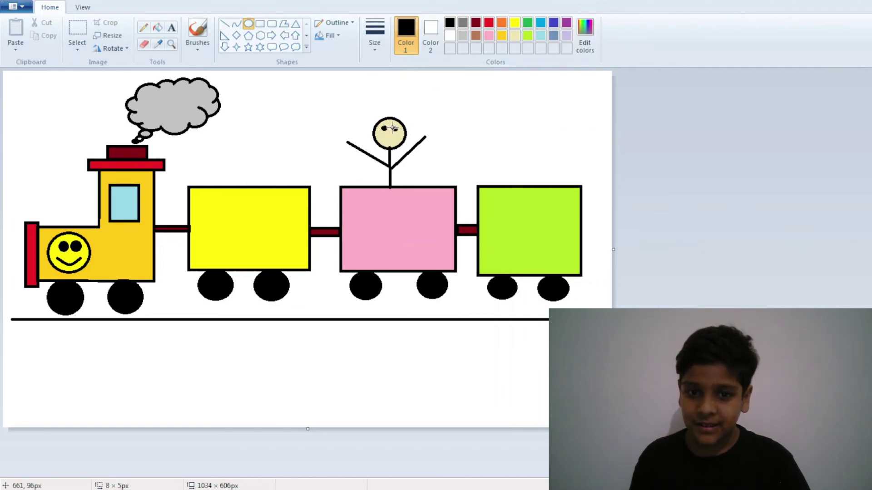
Draw a curved smiling mouth beneath the eyes.
click(236, 24)
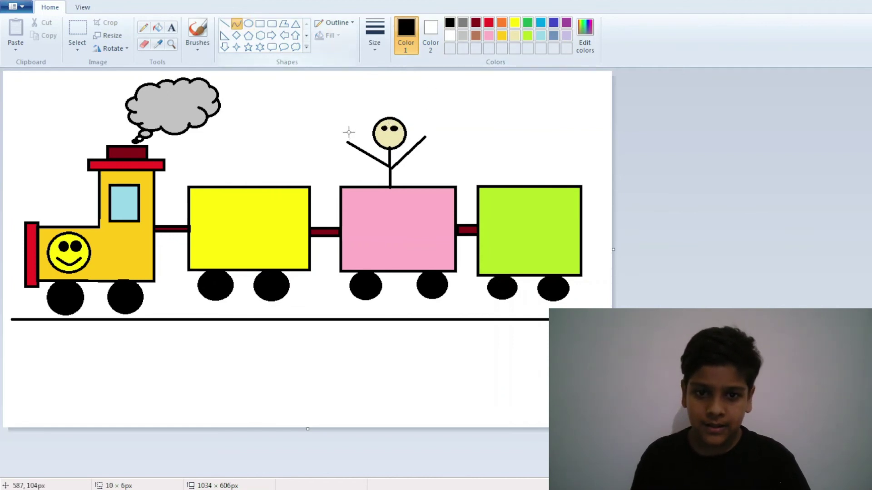
mouse_move(398, 136)
mouse_down()
mouse_move(380, 134)
mouse_move(387, 144)
mouse_up()
click(663, 168)
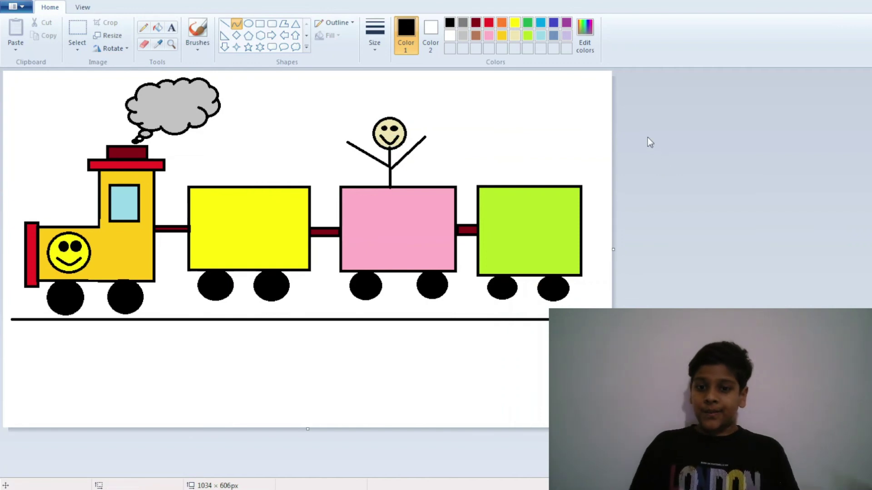